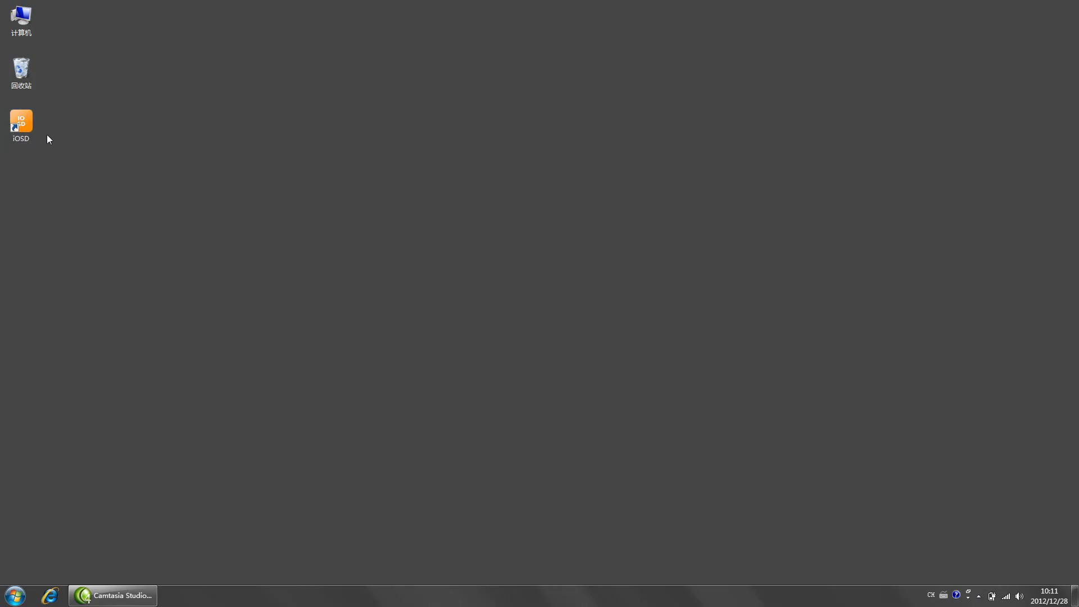
- Select the iOSD shortcut on the Windows desktop
{"action": "left_click", "coordinate": [38, 119]}
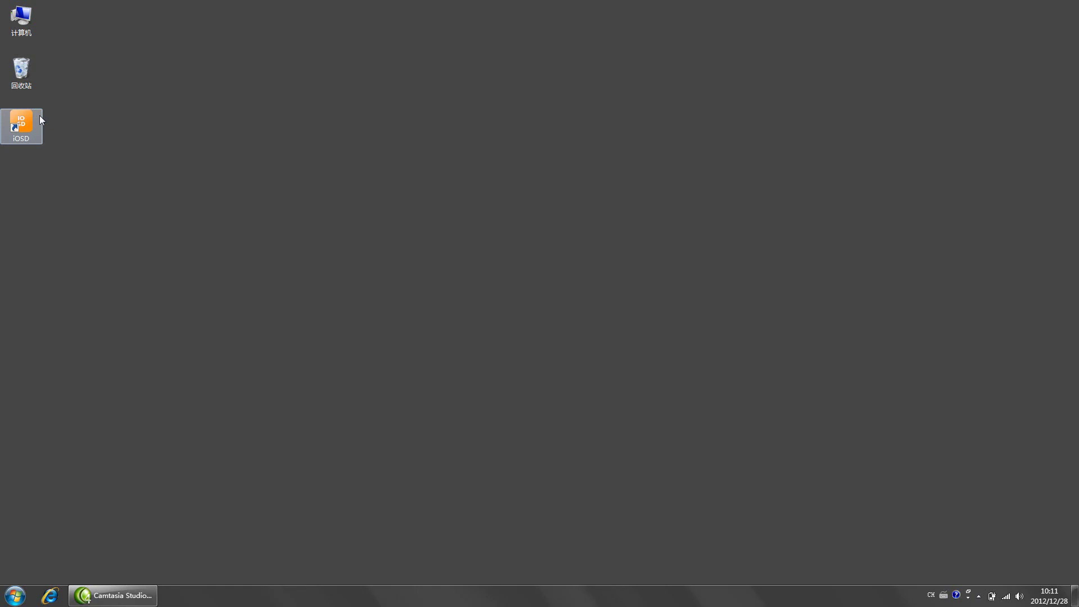
- Launch iOSD, toggle the Left adjustment off and on twice, and switch to DataView
{"action": "double_click", "coordinate": [22, 120]}
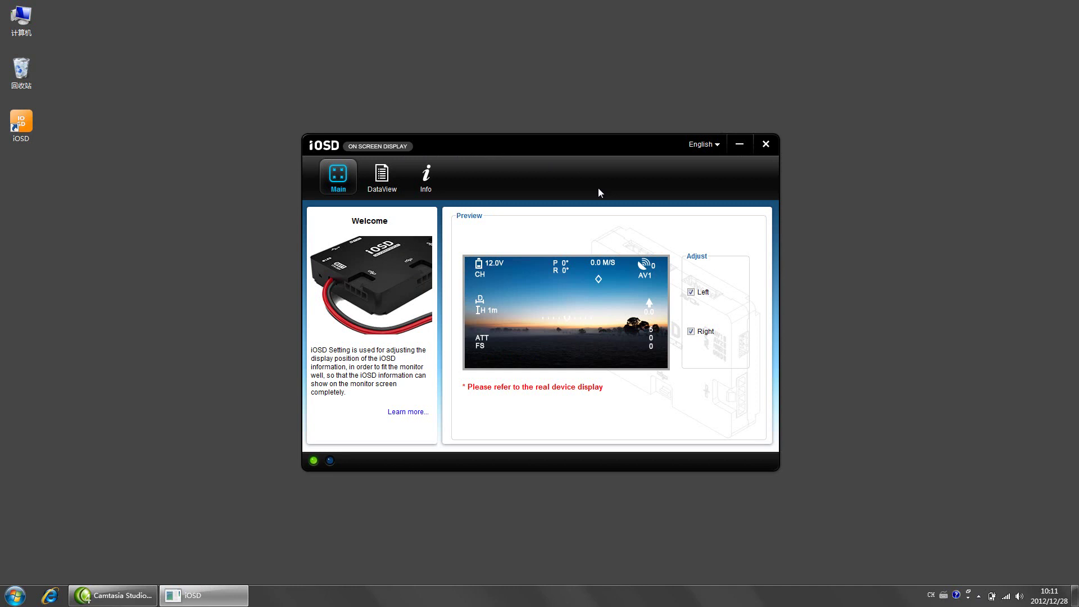
{"action": "left_click", "coordinate": [690, 292]}
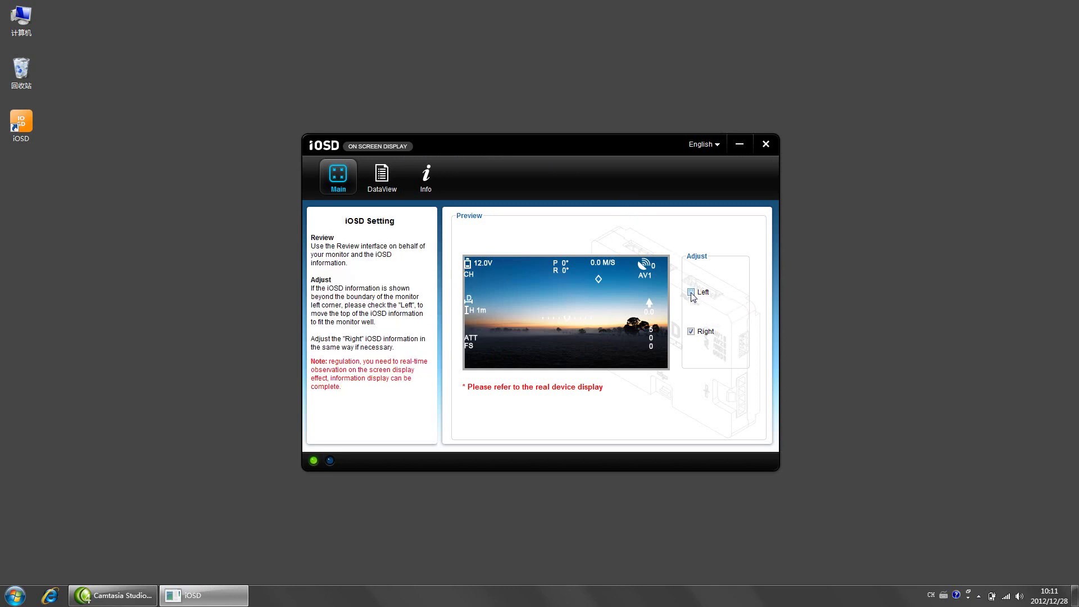
{"action": "left_click", "coordinate": [691, 293]}
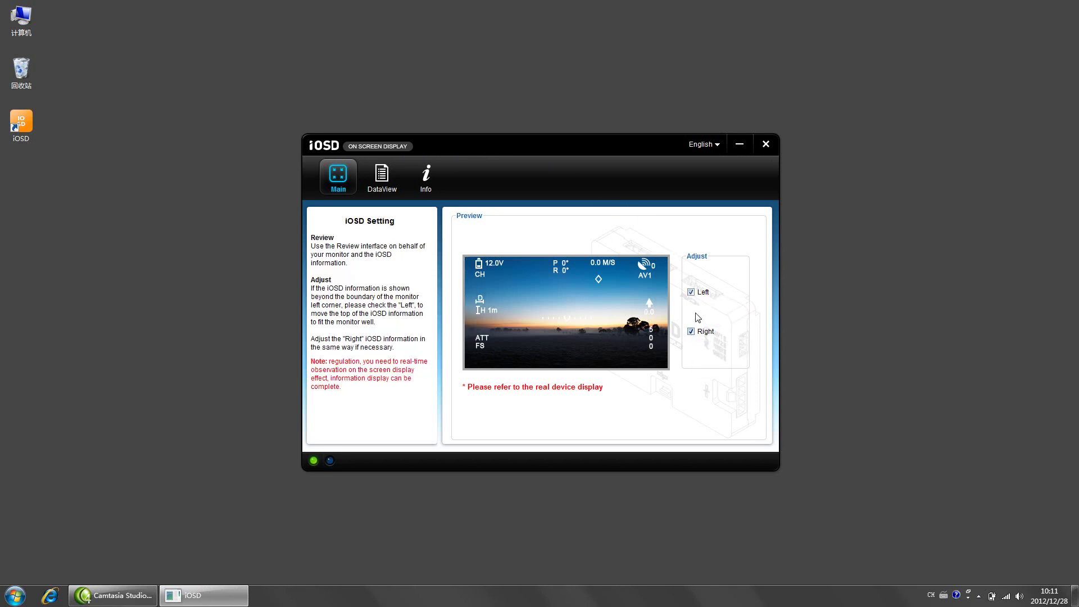
{"action": "left_click", "coordinate": [690, 292]}
{"action": "left_click", "coordinate": [691, 292]}
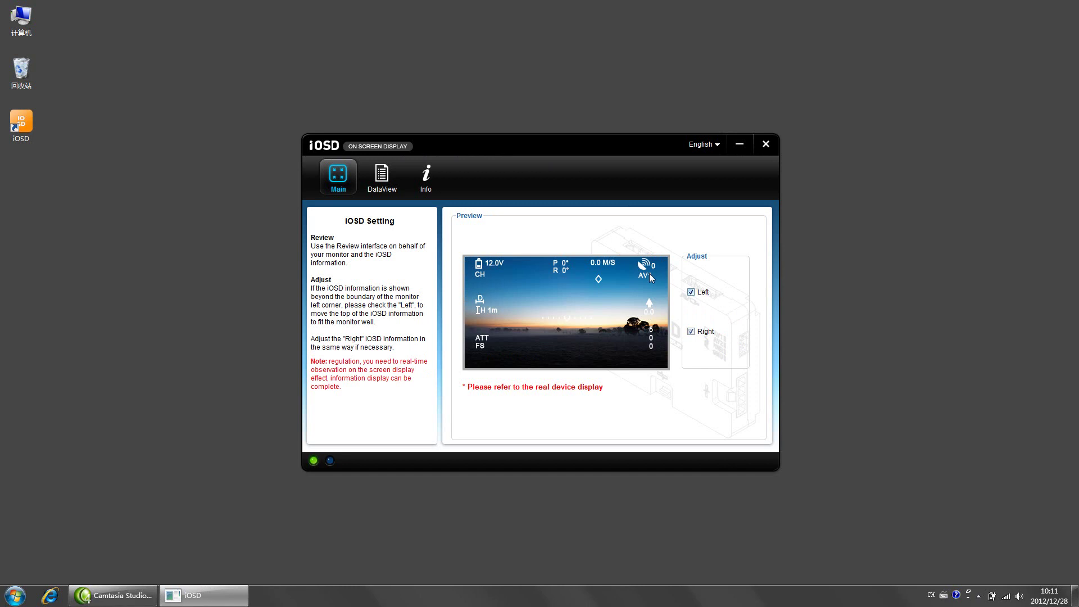
{"action": "left_click", "coordinate": [381, 187]}
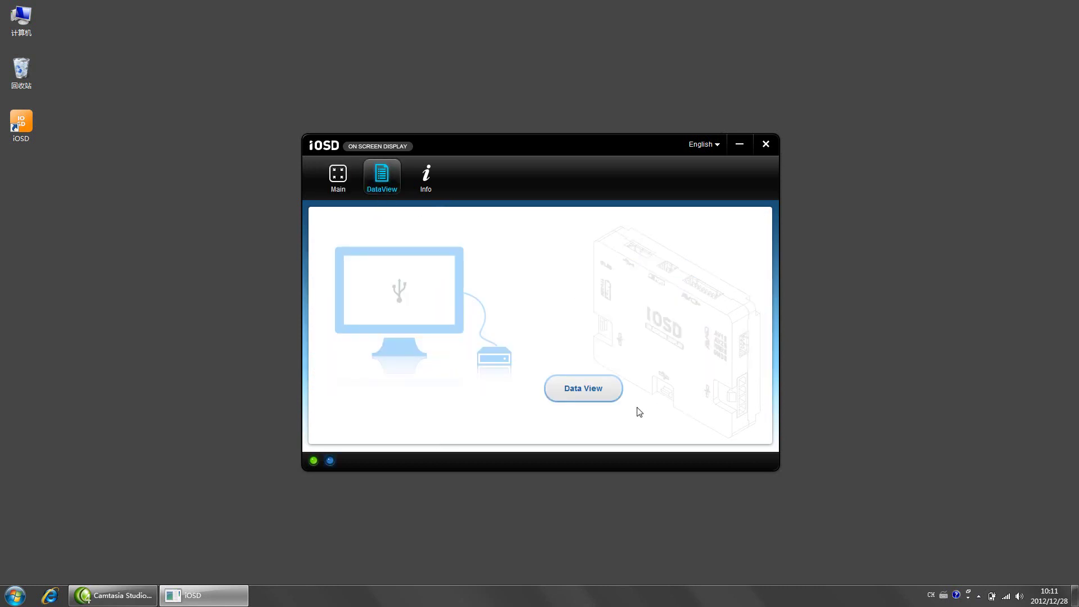
- Switch the controller into data view mode, confirming with Yes
{"action": "left_click", "coordinate": [588, 388]}
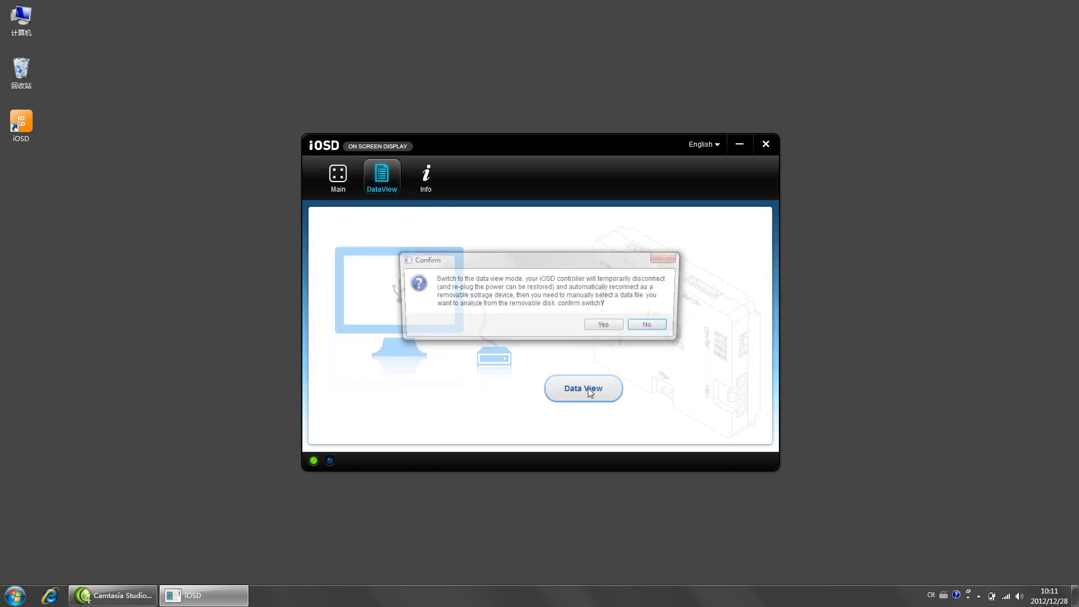
{"action": "left_click", "coordinate": [606, 326]}
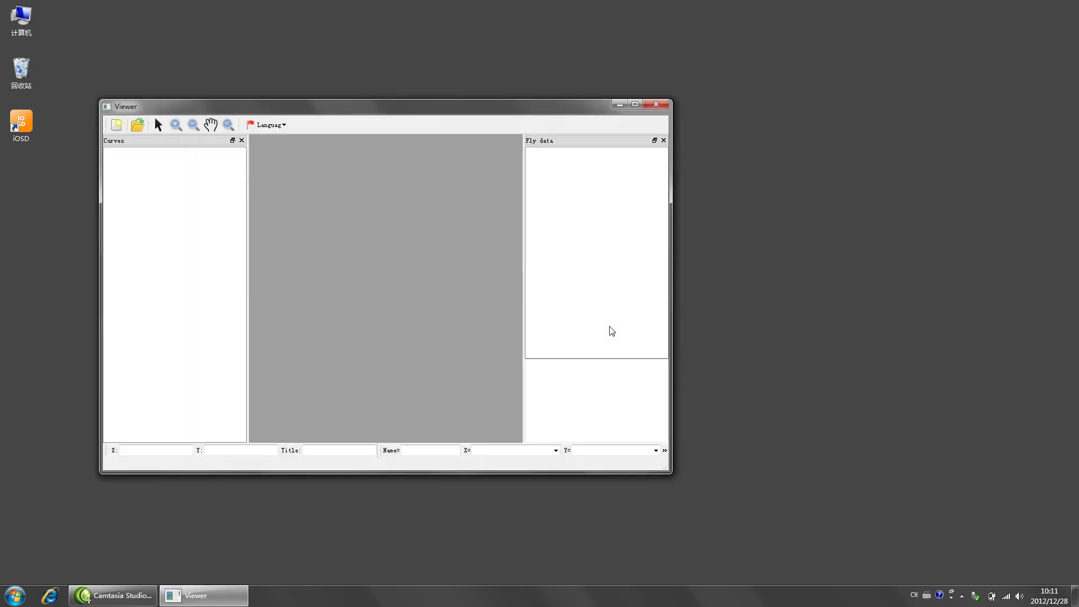
- Open the FLY040 log file from the iOSD log drive in the Viewer
{"action": "left_click", "coordinate": [252, 194]}
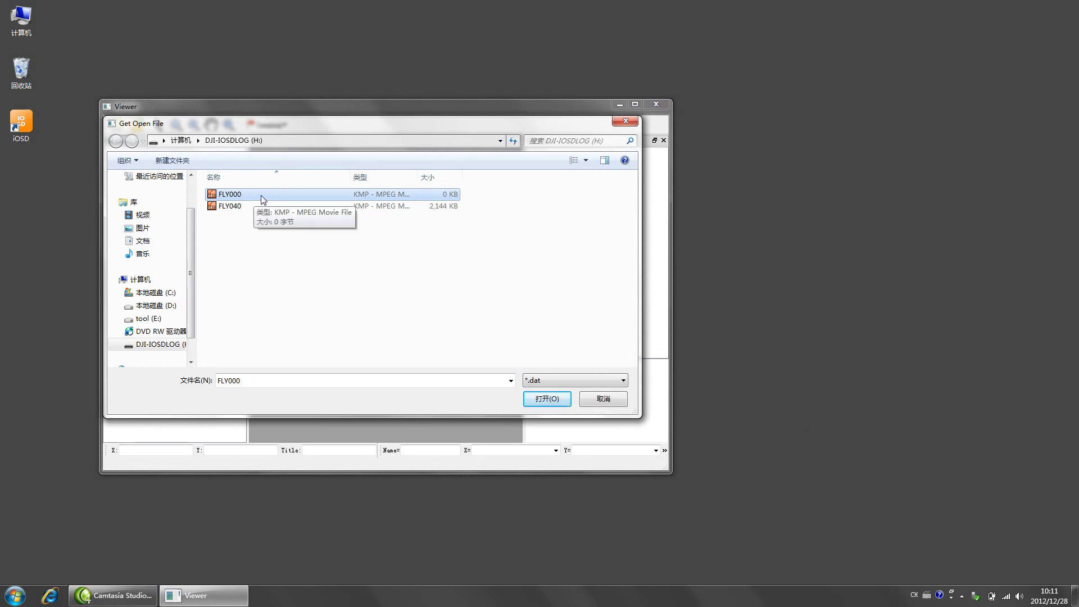
{"action": "left_click", "coordinate": [244, 207]}
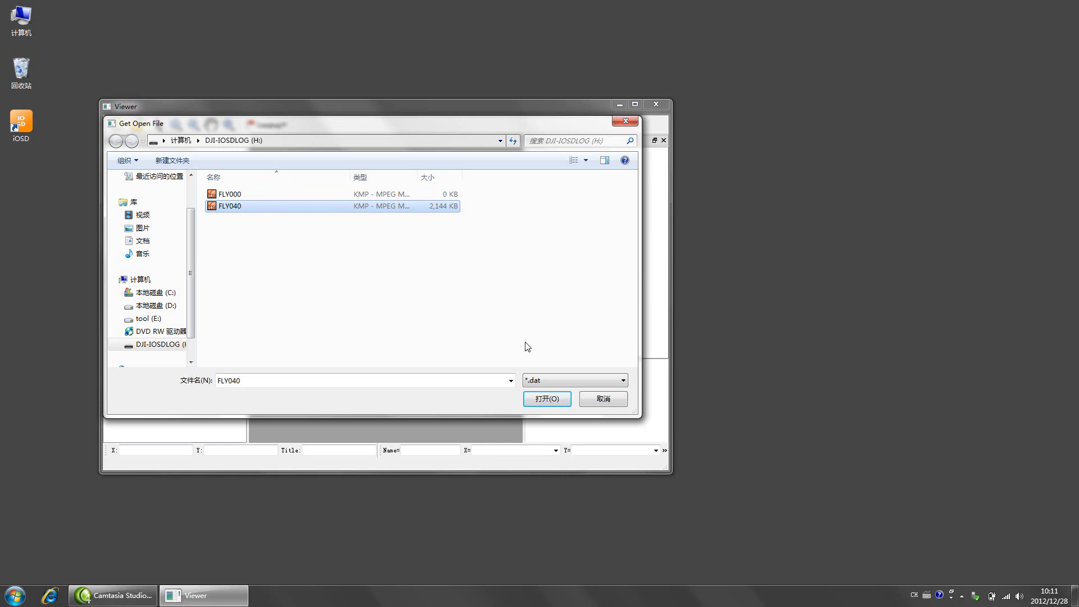
{"action": "left_click", "coordinate": [548, 399]}
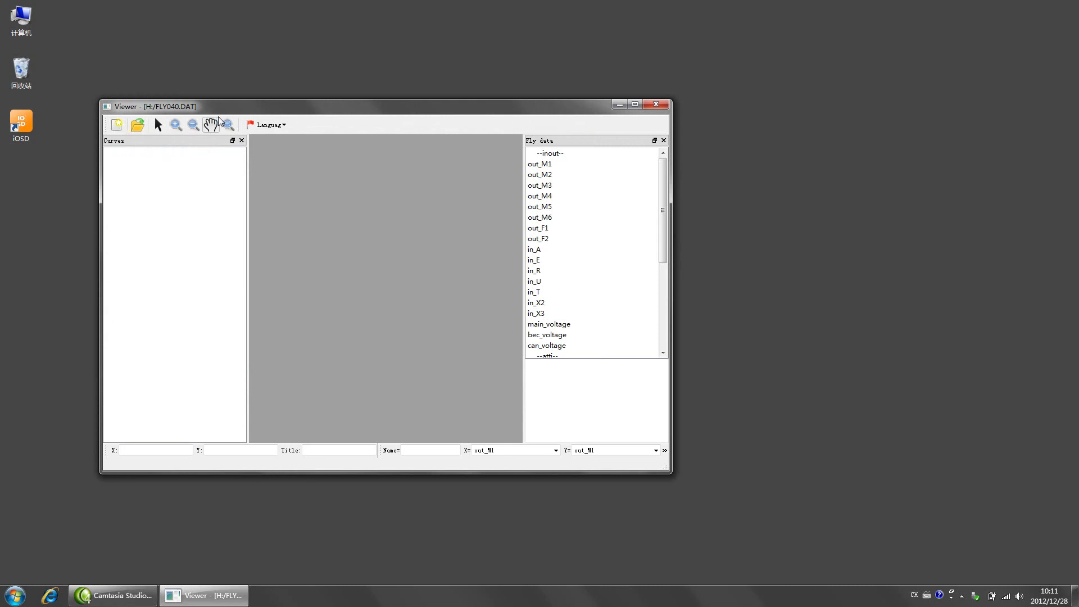
- Maximize the Viewer window and plot the out_M1 channel against flight time
{"action": "double_click", "coordinate": [232, 107]}
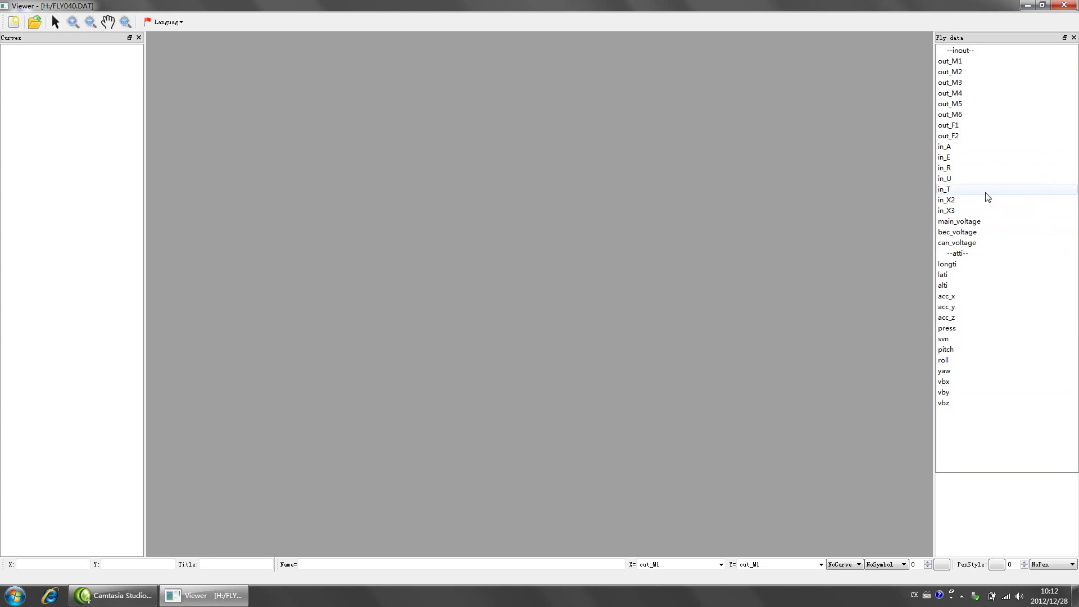
{"action": "double_click", "coordinate": [976, 63]}
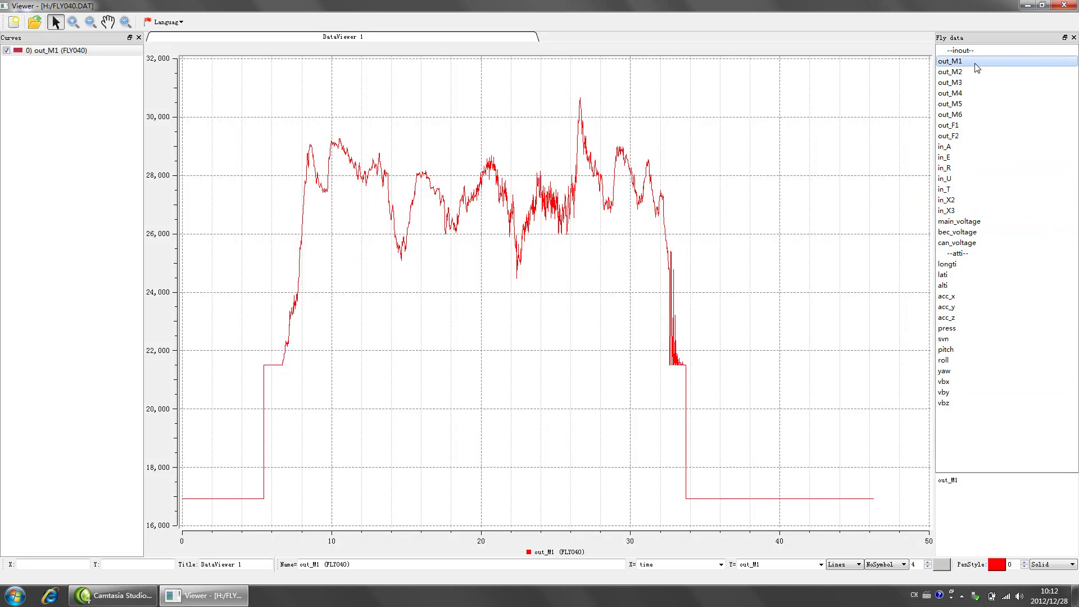
{"action": "left_click", "coordinate": [963, 275]}
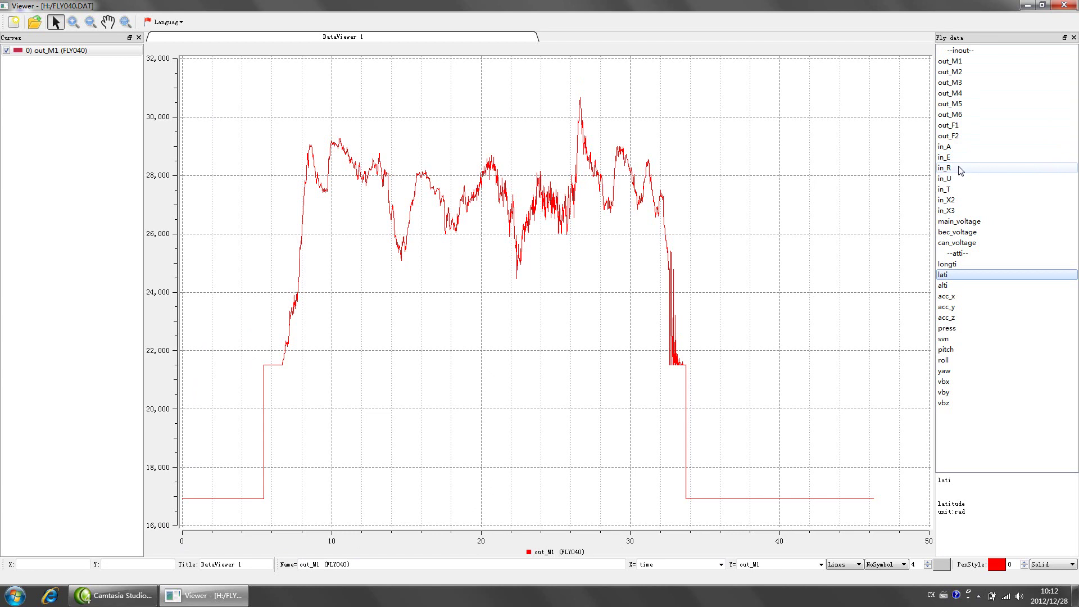
{"action": "double_click", "coordinate": [967, 65]}
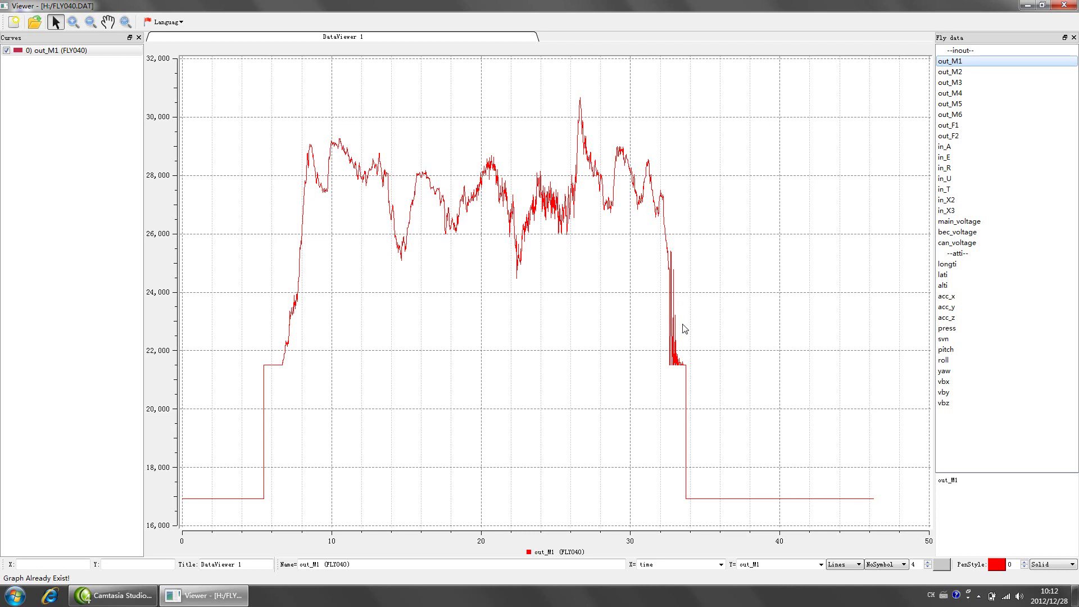
- Add the out_M2 and out_M3 curves, hiding out_M1 and out_M2
{"action": "double_click", "coordinate": [977, 75]}
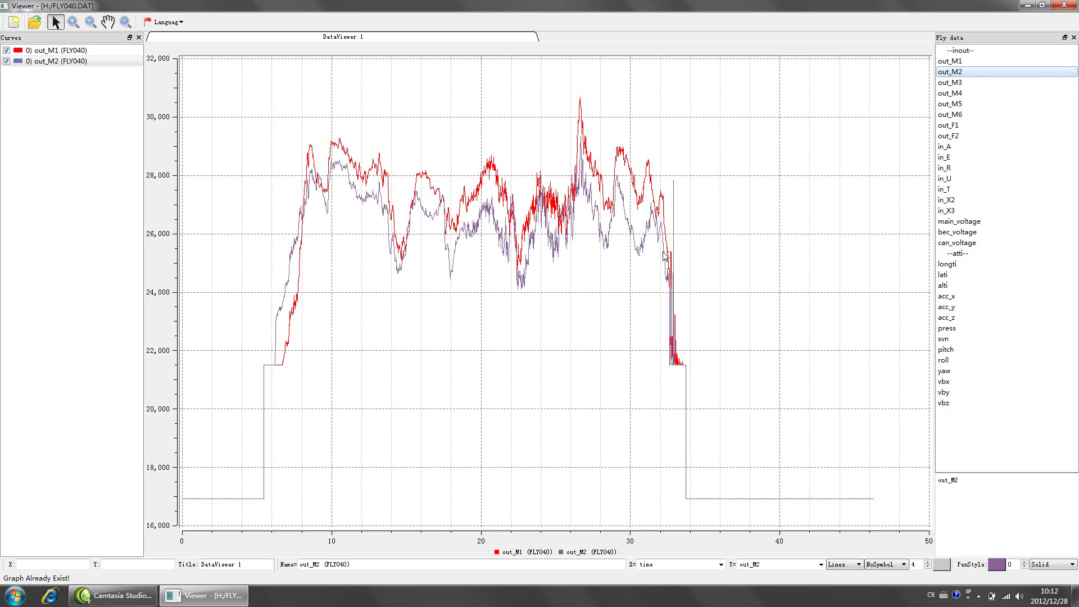
{"action": "left_click", "coordinate": [6, 50]}
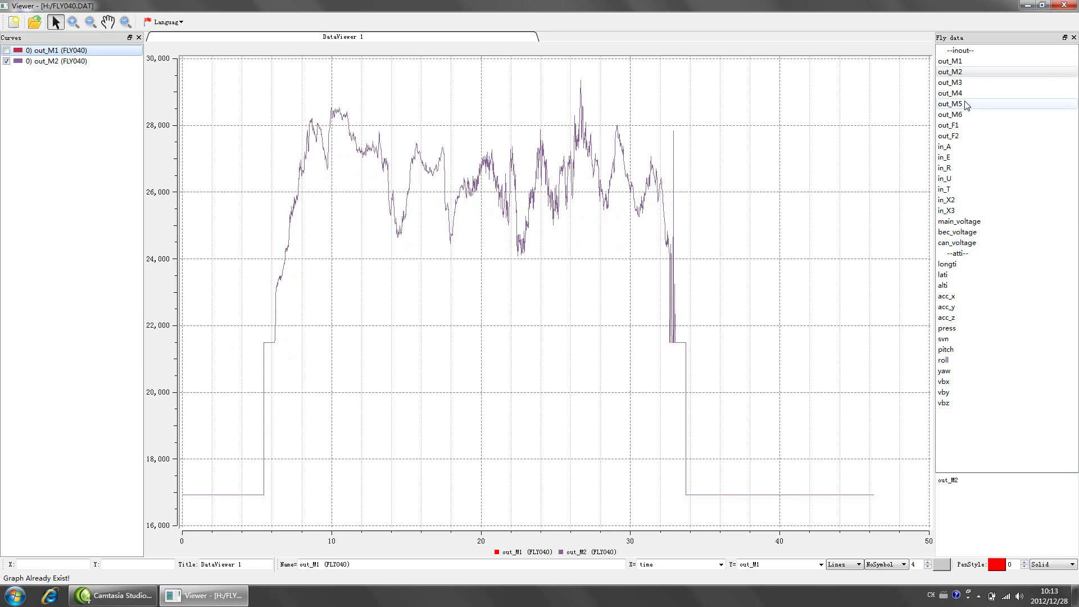
{"action": "double_click", "coordinate": [970, 82]}
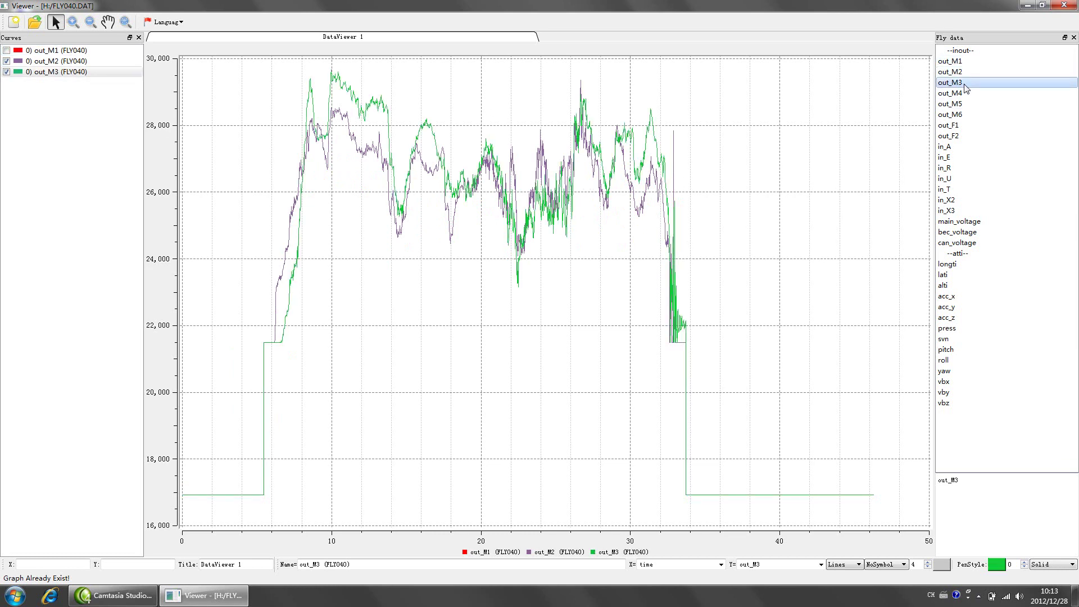
{"action": "left_click", "coordinate": [21, 61]}
{"action": "left_click", "coordinate": [6, 61]}
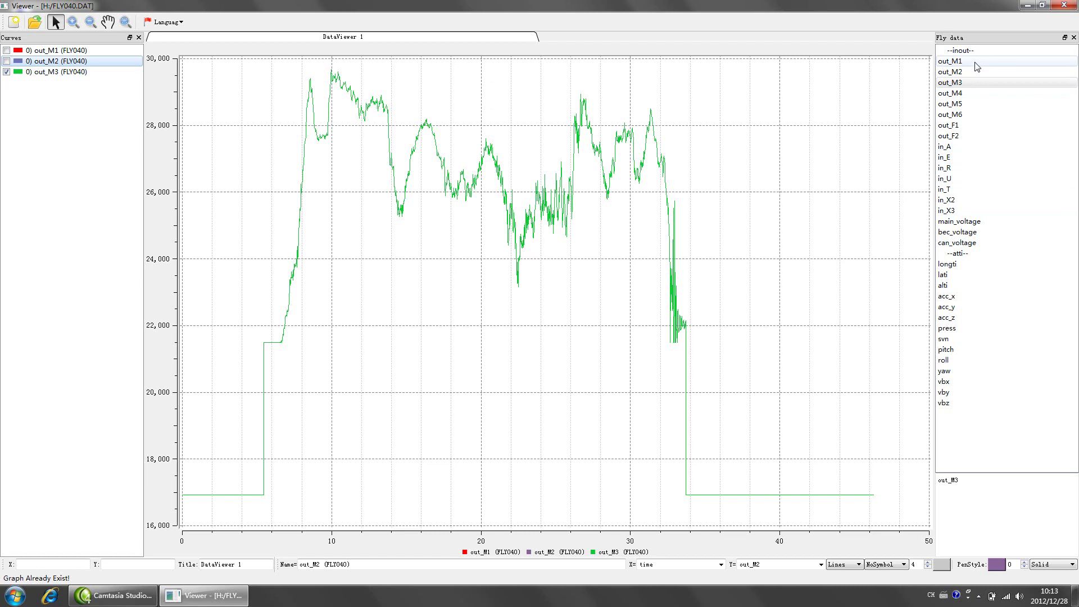
- Browse the out_M4, out_M1, out_M6 and out_F2 channels in the Fly data list
{"action": "left_click", "coordinate": [964, 95]}
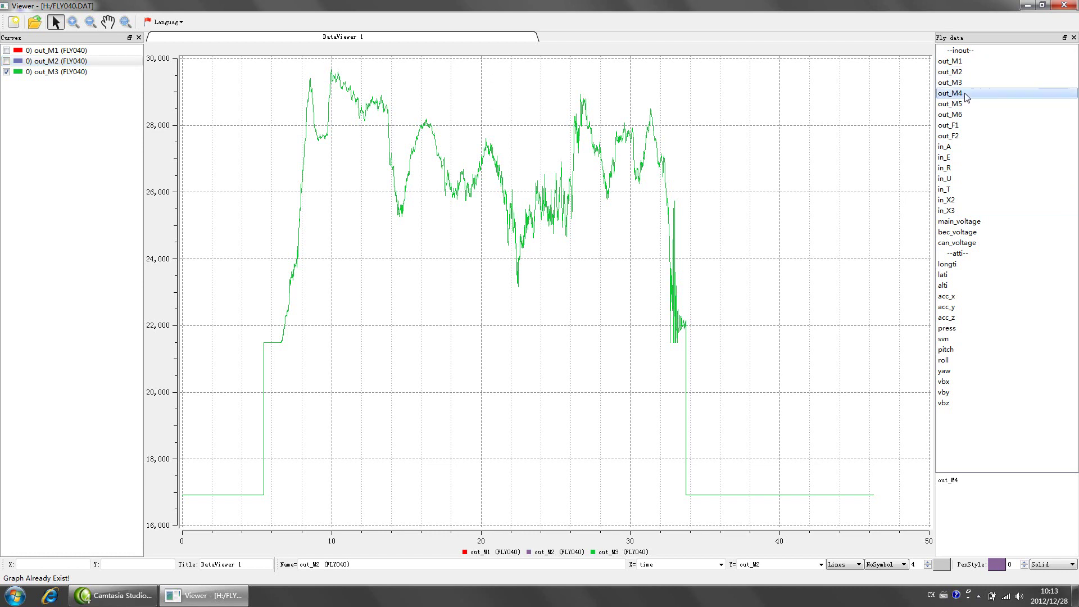
{"action": "left_click", "coordinate": [973, 63]}
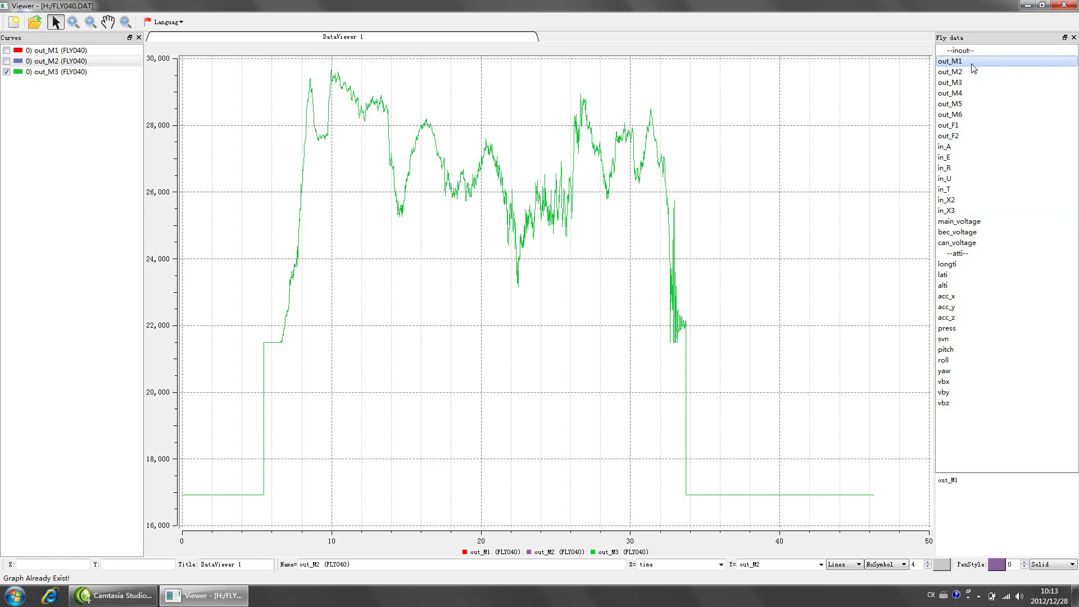
{"action": "left_click", "coordinate": [969, 114]}
{"action": "left_click", "coordinate": [974, 63]}
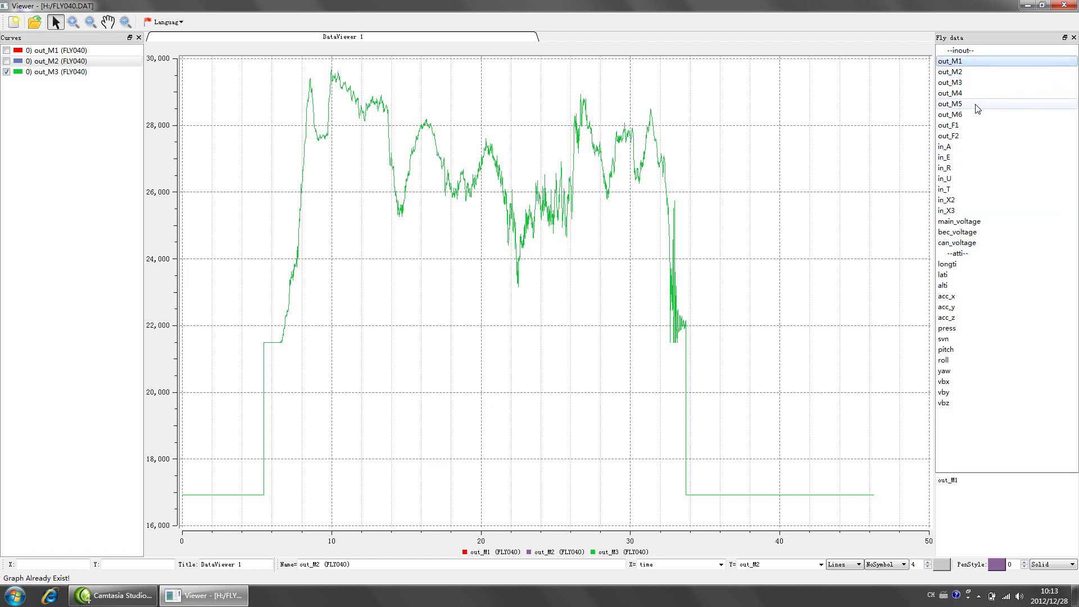
{"action": "left_click", "coordinate": [975, 115]}
{"action": "left_click", "coordinate": [975, 65]}
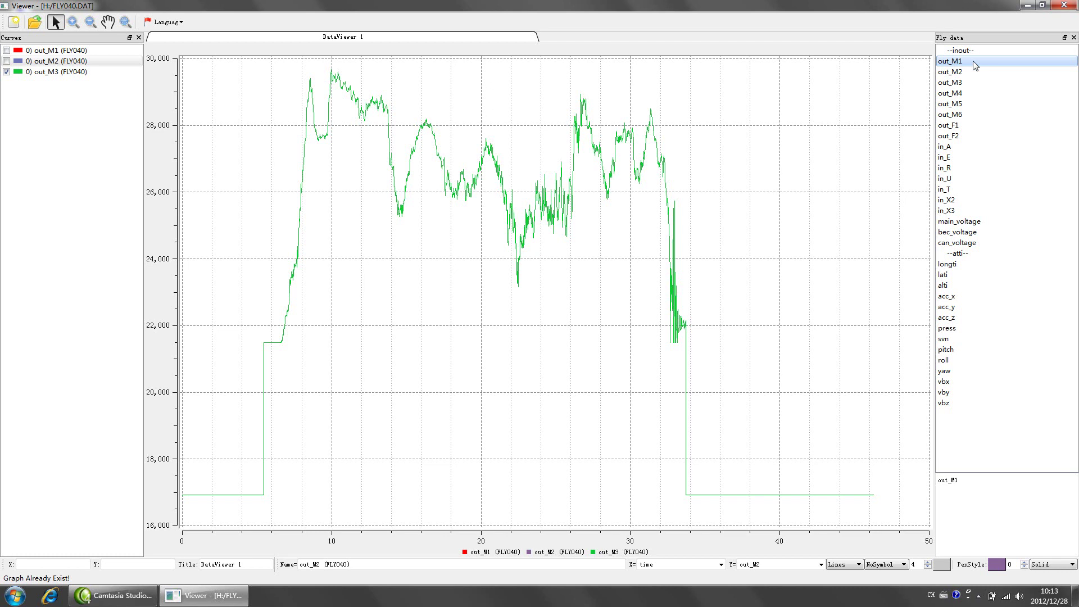
{"action": "left_click", "coordinate": [963, 137]}
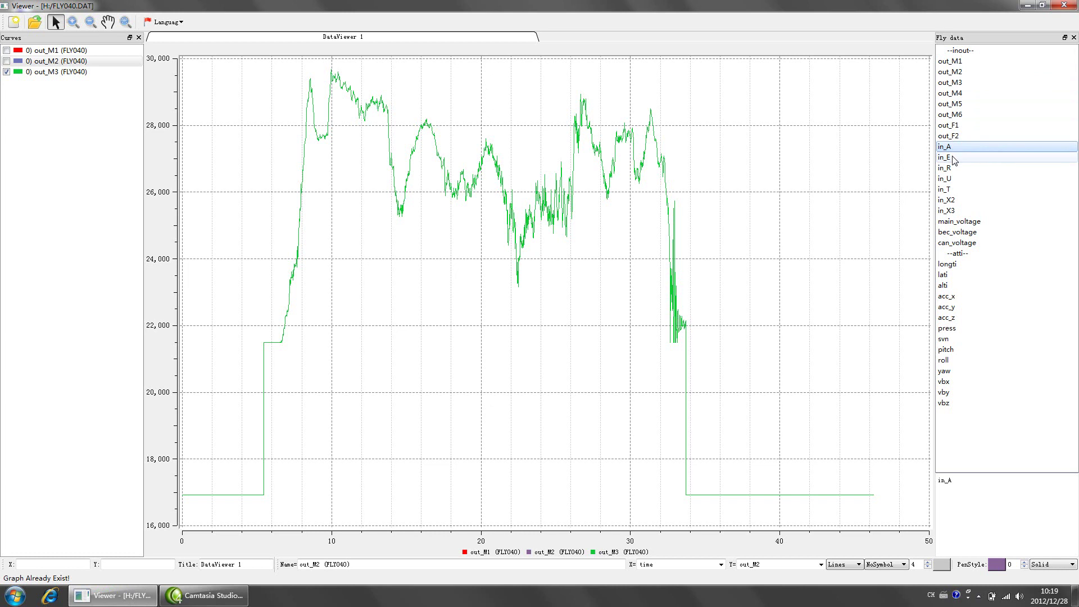
- Read the descriptions of the in_E, in_R, in_U, in_T, in_X2 and in_X3 fields
{"action": "left_click", "coordinate": [953, 159]}
{"action": "left_click", "coordinate": [953, 169]}
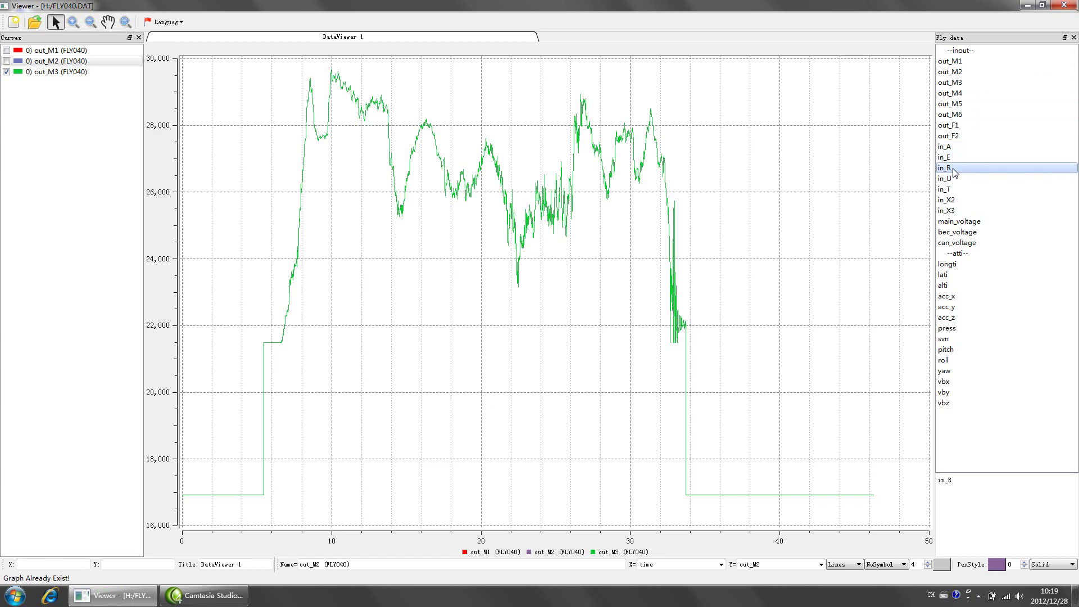
{"action": "left_click", "coordinate": [953, 179]}
{"action": "left_click", "coordinate": [953, 191]}
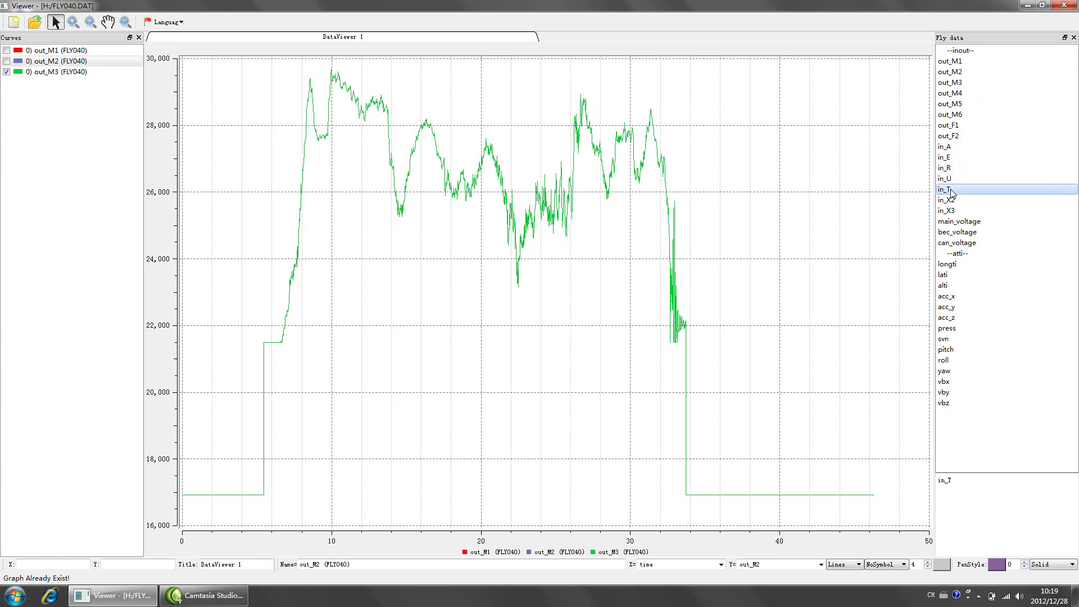
{"action": "left_click", "coordinate": [954, 201]}
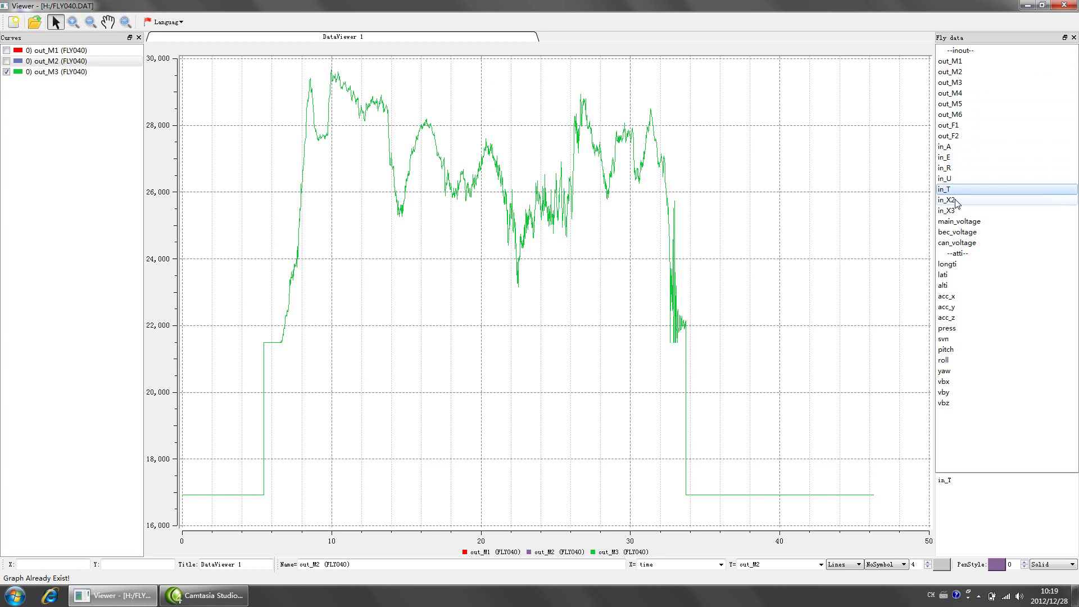
{"action": "left_click", "coordinate": [961, 211]}
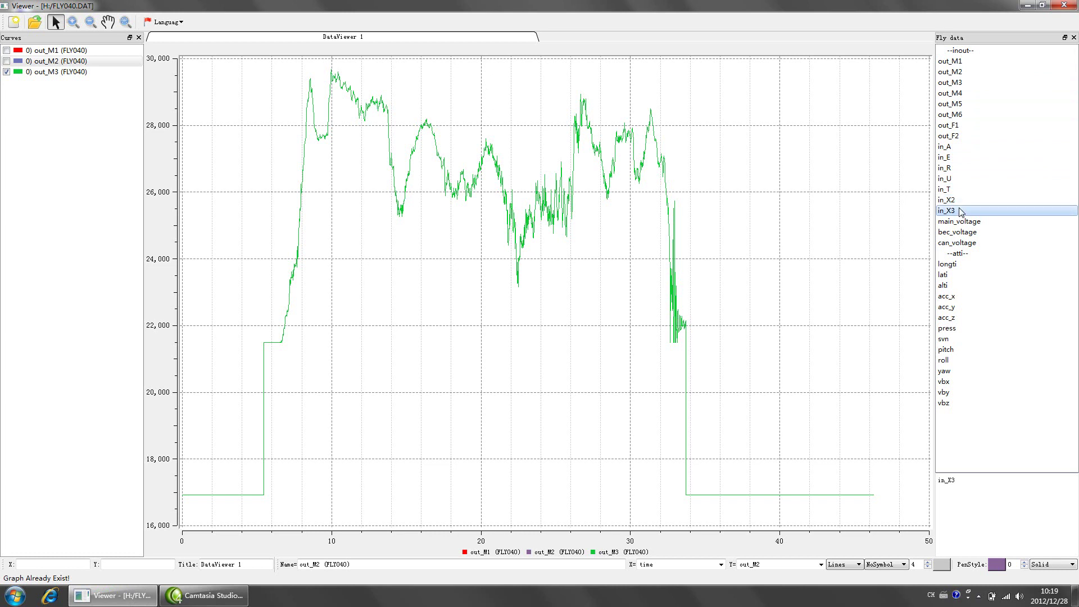
- Plot main_voltage, bec_voltage and can_voltage against flight time
{"action": "left_click", "coordinate": [968, 223]}
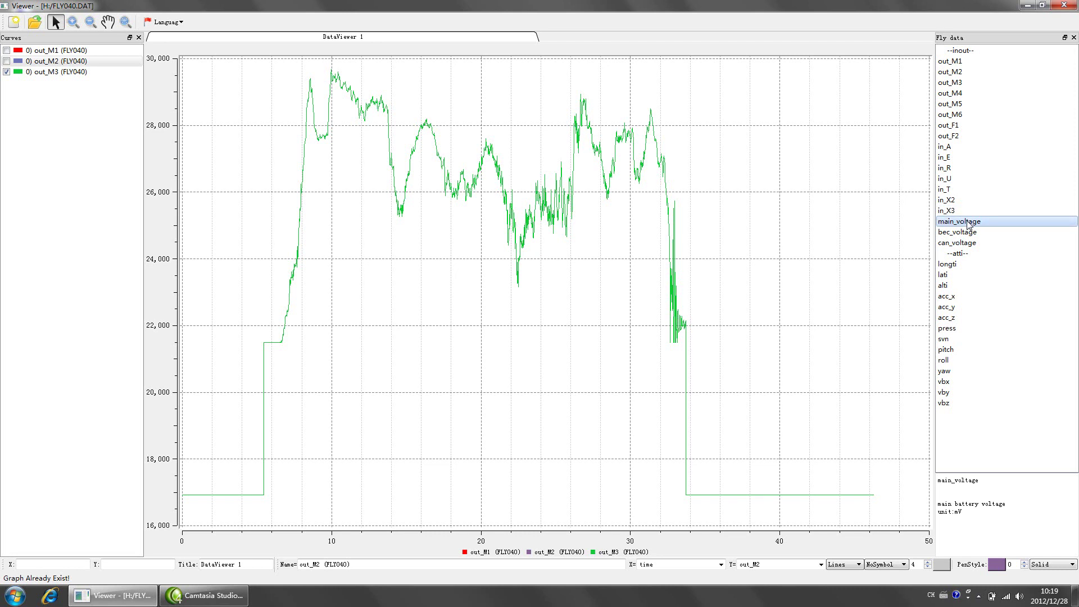
{"action": "double_click", "coordinate": [967, 223]}
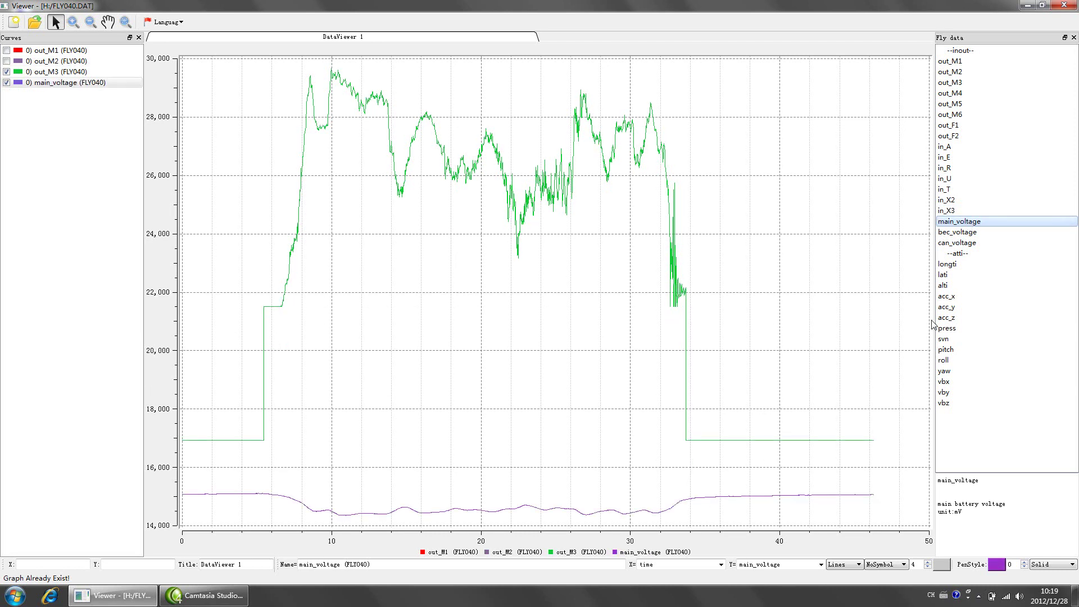
{"action": "left_click", "coordinate": [966, 232]}
{"action": "double_click", "coordinate": [969, 232]}
{"action": "left_click", "coordinate": [971, 244]}
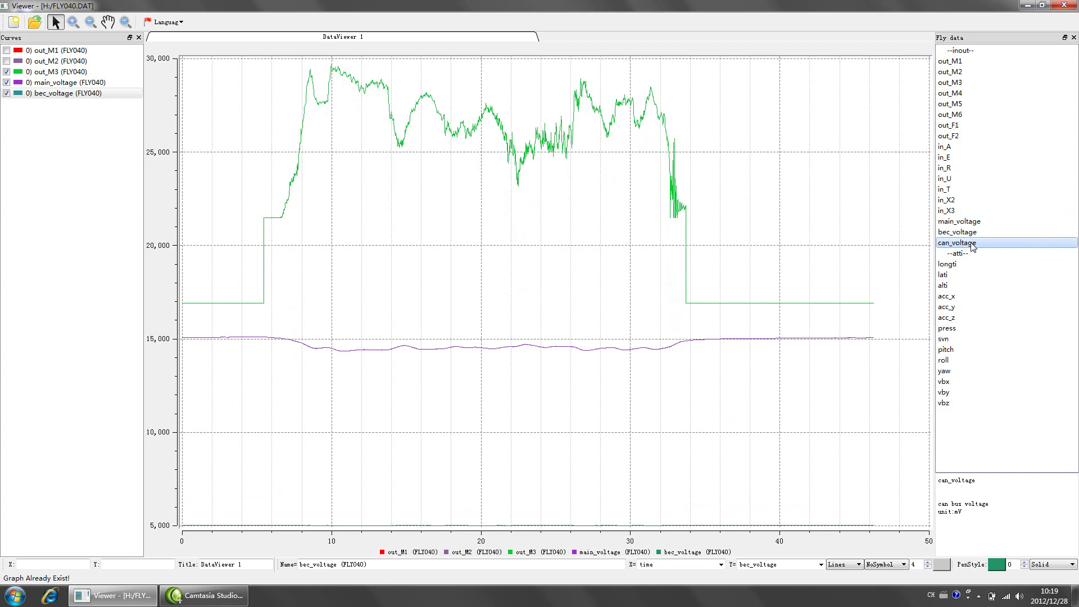
{"action": "double_click", "coordinate": [971, 243]}
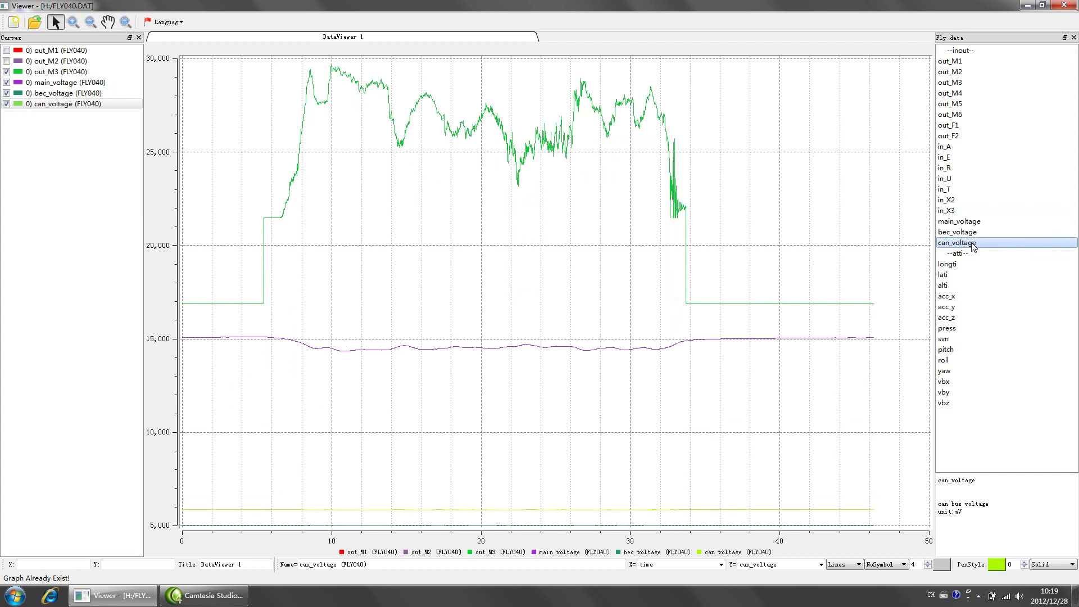
{"action": "left_click", "coordinate": [963, 254]}
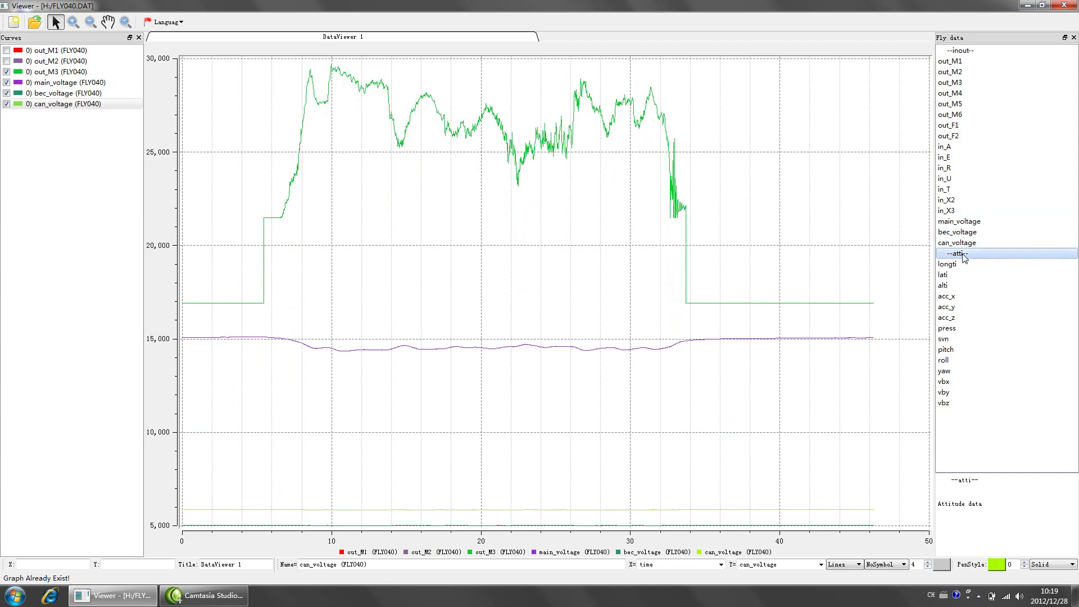
{"action": "left_click", "coordinate": [957, 265]}
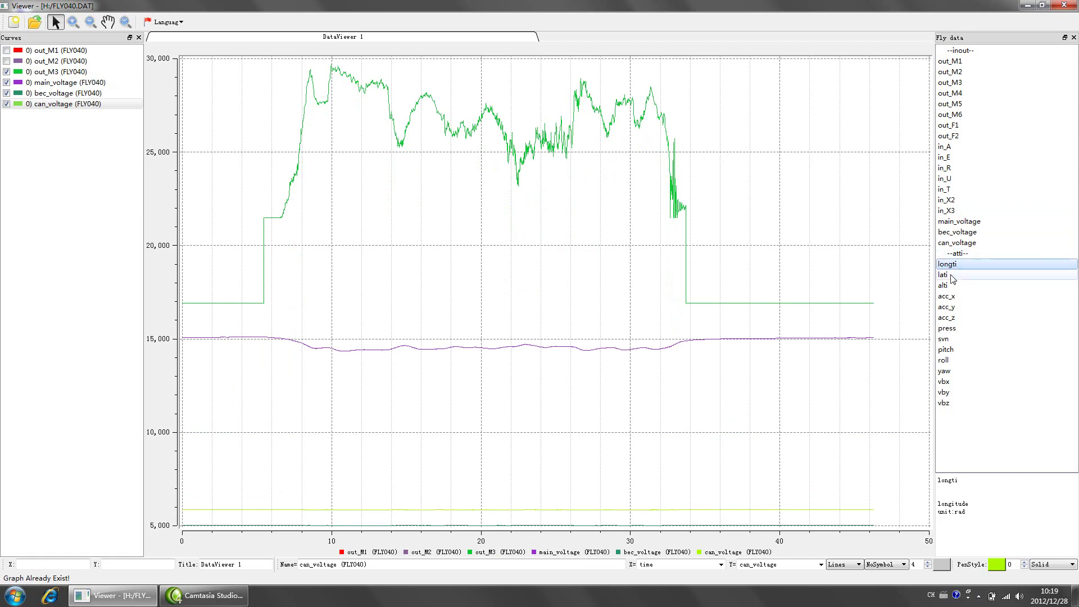
{"action": "left_click", "coordinate": [951, 275]}
{"action": "left_click", "coordinate": [949, 286]}
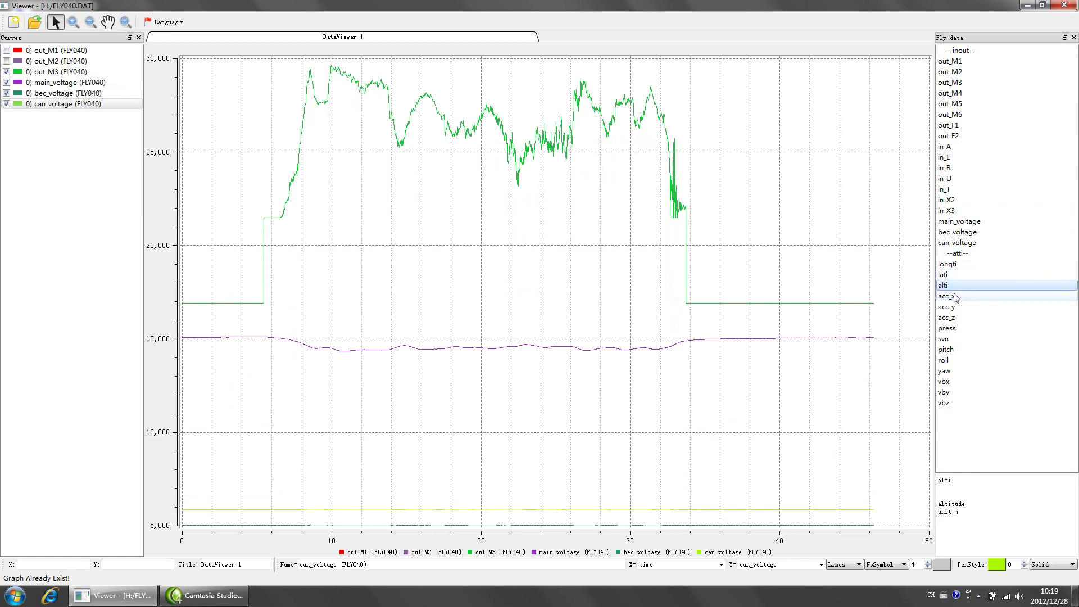
{"action": "left_click", "coordinate": [955, 298]}
{"action": "key", "text": "Down"}
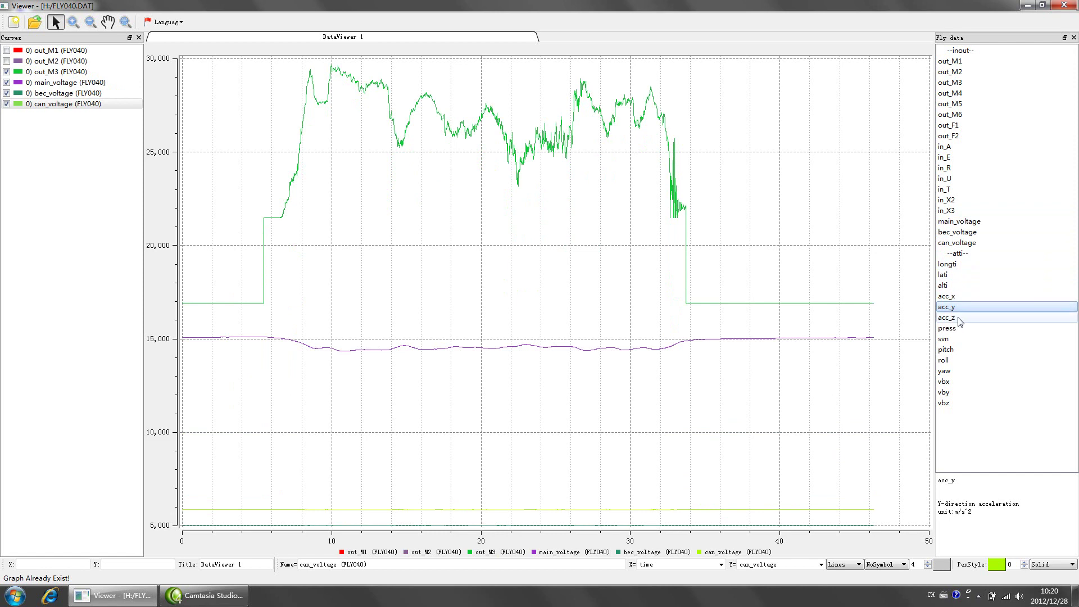
{"action": "left_click", "coordinate": [958, 318]}
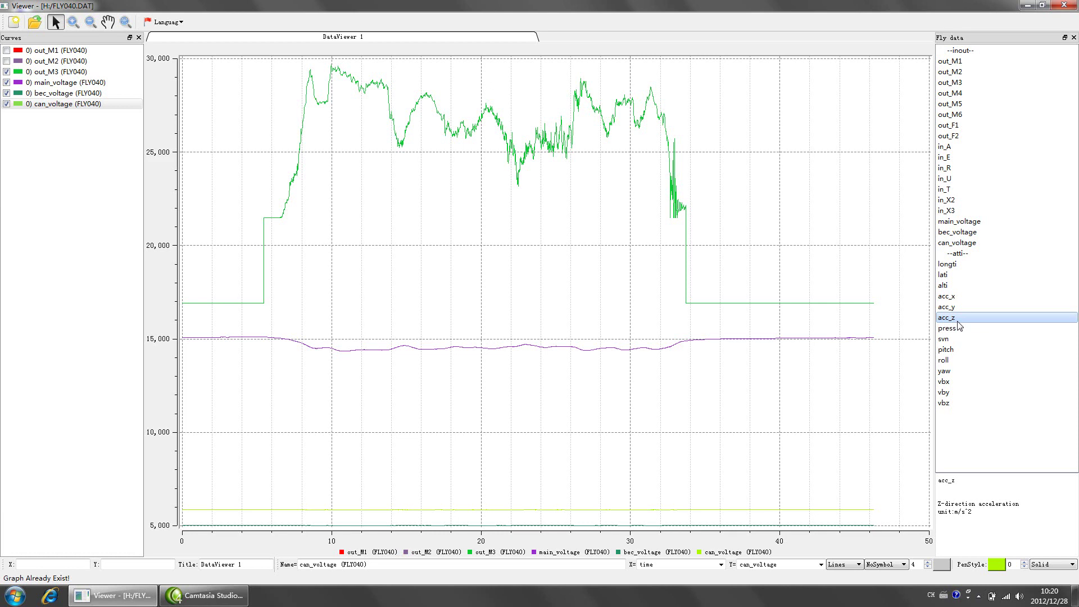
{"action": "left_click", "coordinate": [961, 331]}
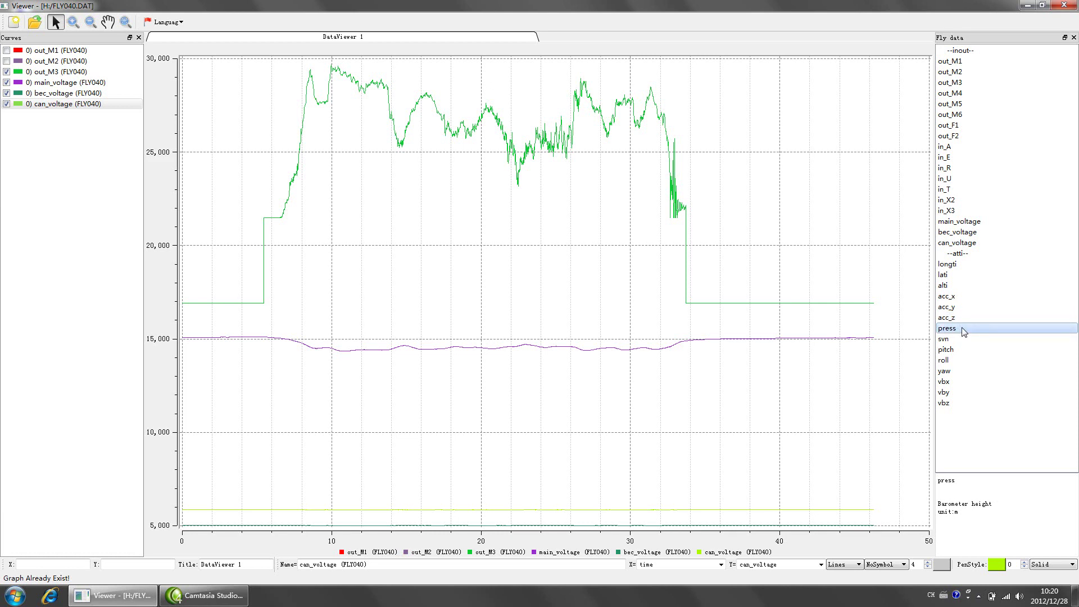
{"action": "left_click", "coordinate": [957, 339]}
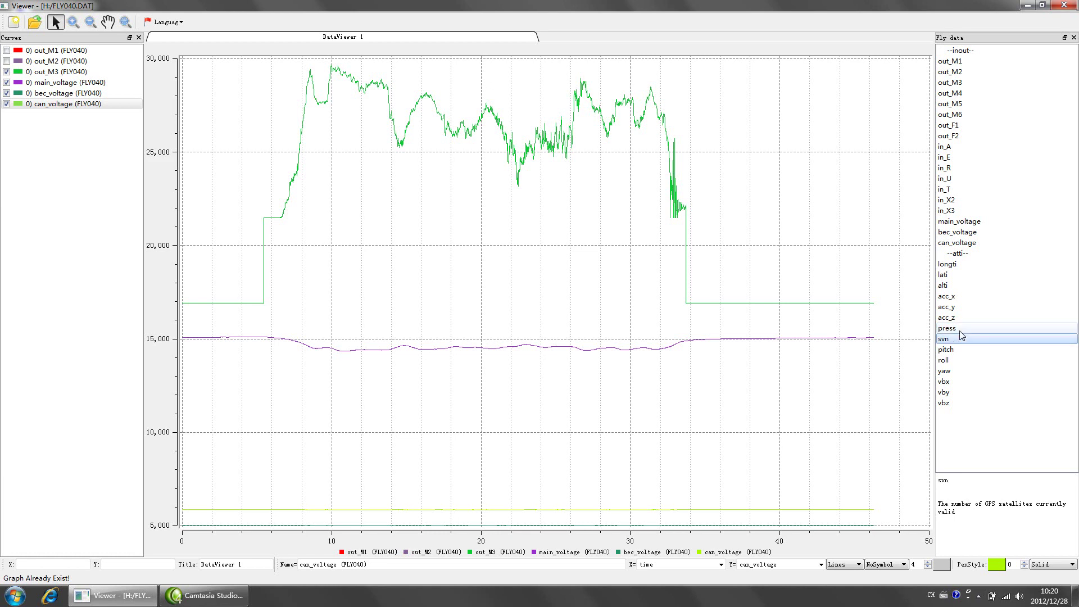
{"action": "left_click", "coordinate": [962, 330]}
{"action": "left_click", "coordinate": [961, 340]}
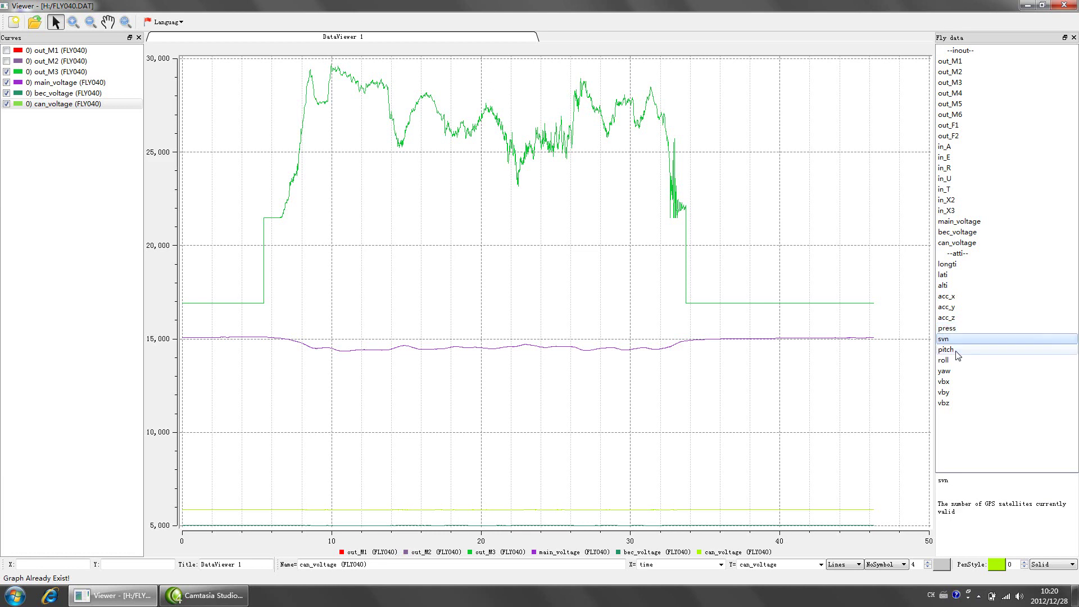
{"action": "left_click", "coordinate": [958, 350]}
{"action": "left_click", "coordinate": [953, 361]}
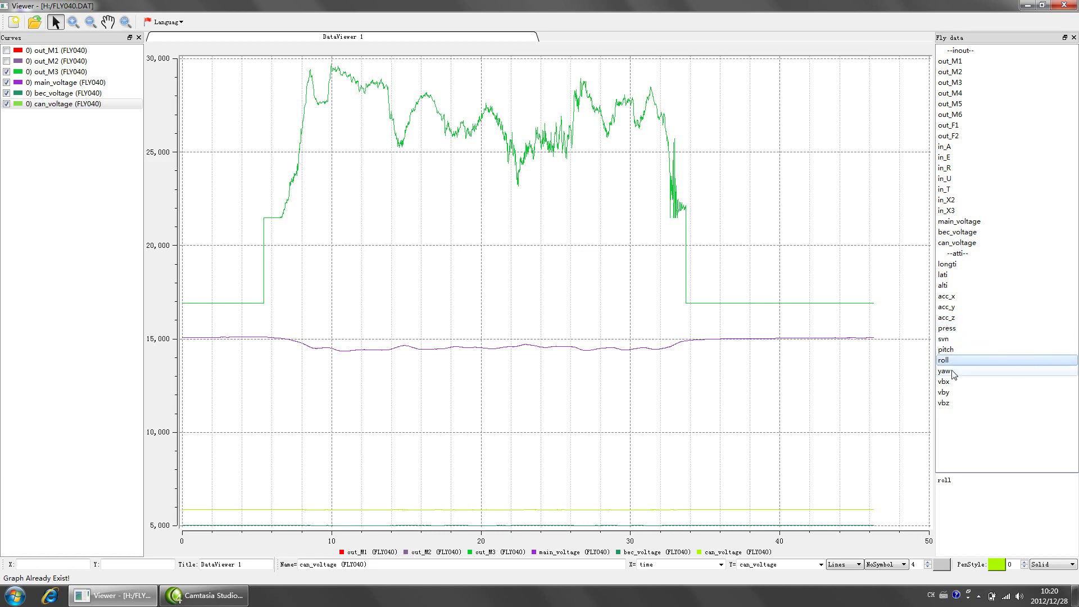
{"action": "left_click", "coordinate": [954, 372]}
{"action": "left_click", "coordinate": [957, 361]}
{"action": "left_click", "coordinate": [955, 350]}
{"action": "left_click", "coordinate": [955, 361]}
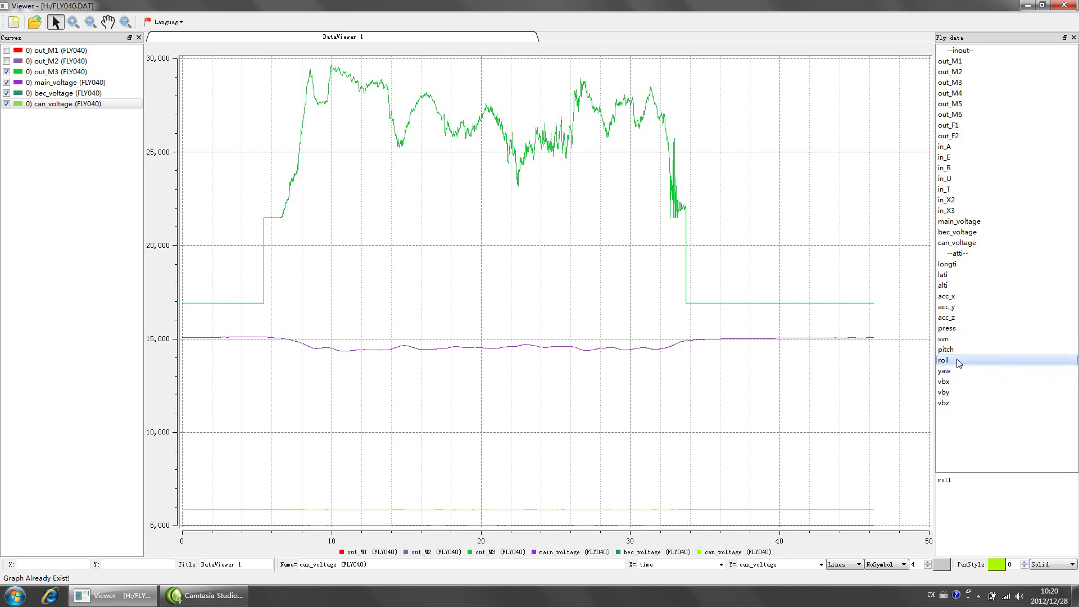
{"action": "left_click", "coordinate": [956, 371]}
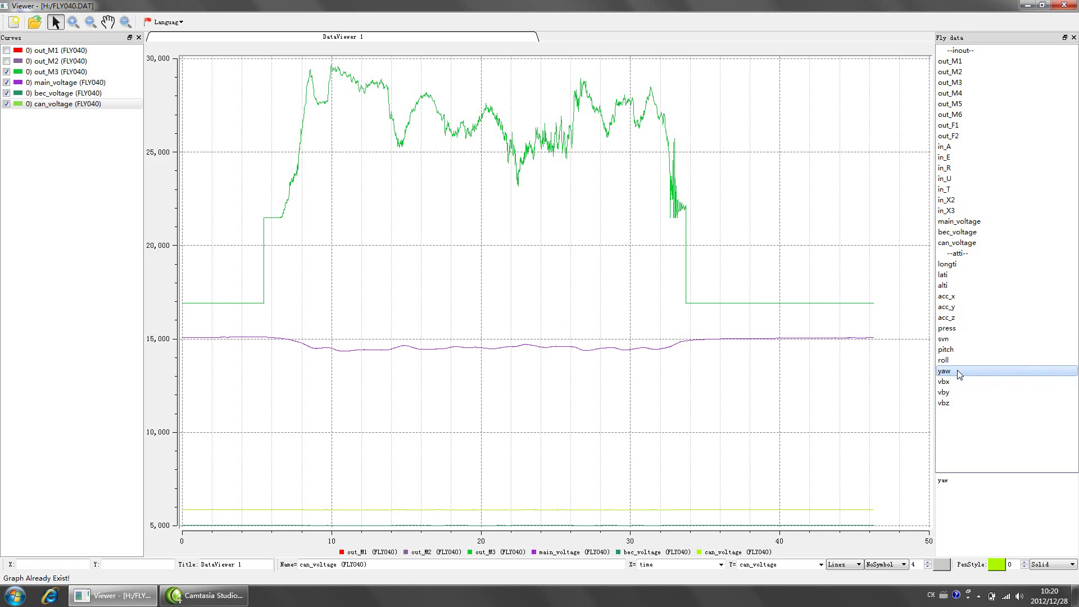
{"action": "left_click", "coordinate": [958, 385]}
{"action": "left_click", "coordinate": [953, 391]}
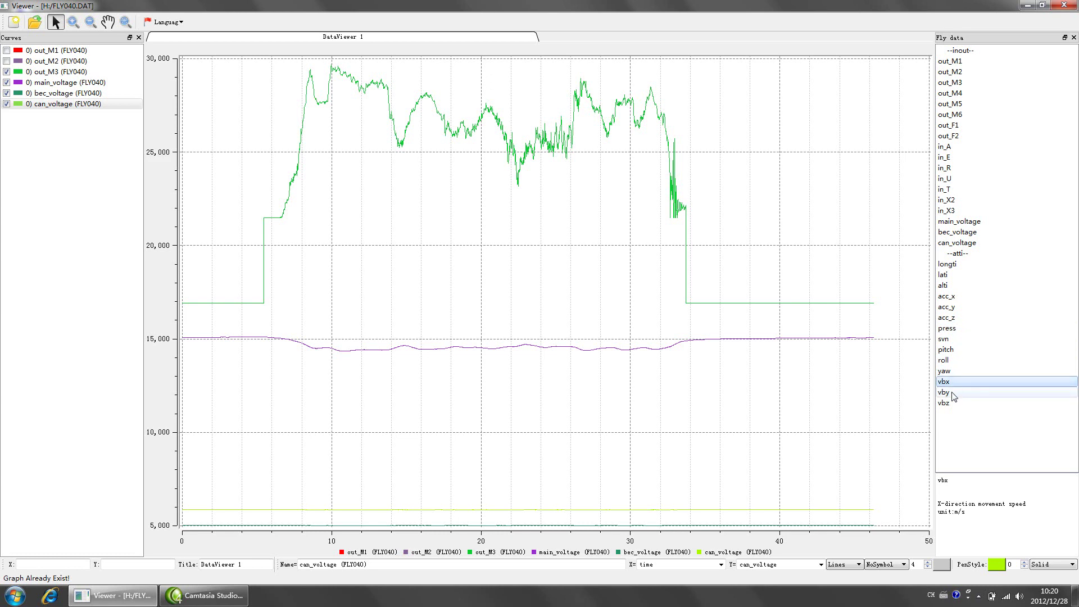
{"action": "left_click", "coordinate": [954, 402]}
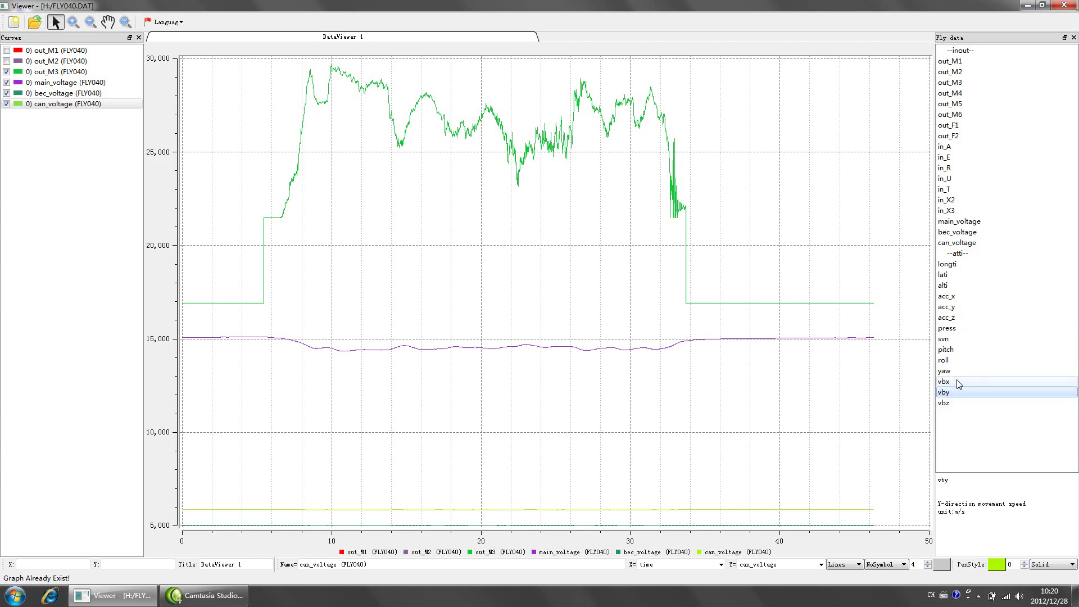